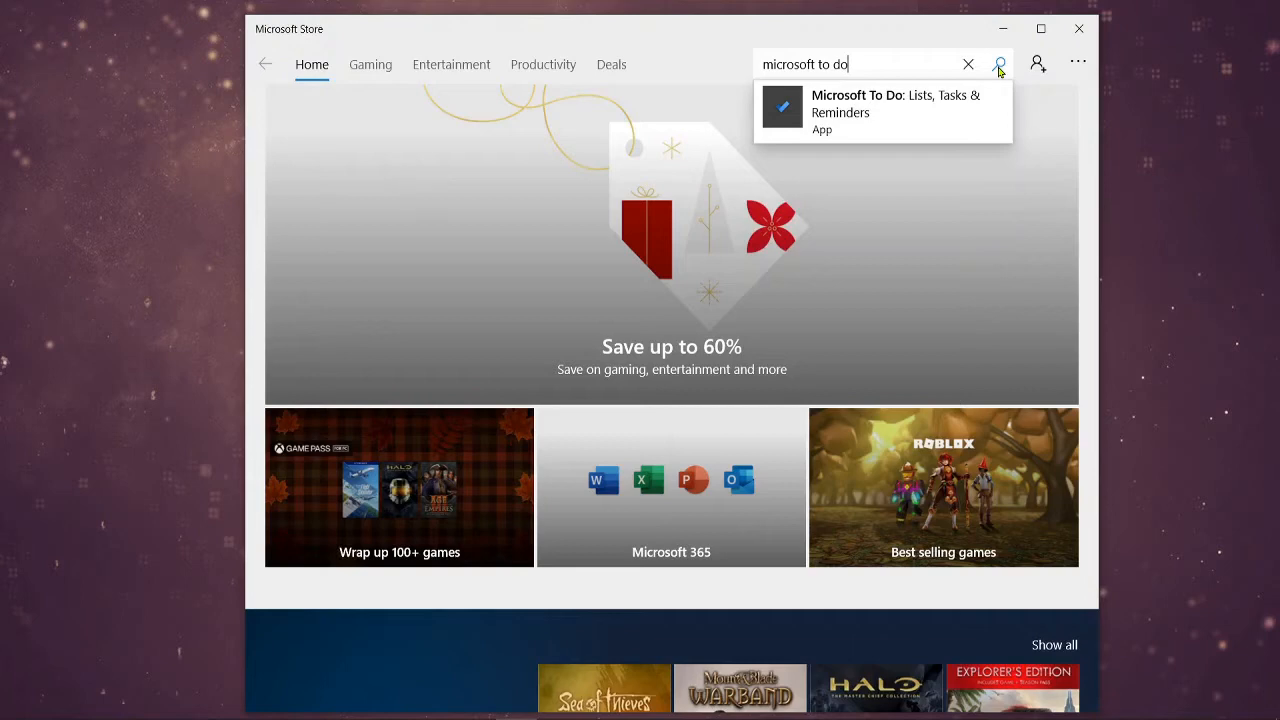
Step: Open the store page of the Microsoft To Do: Lists, Tasks & Reminders app
left_click(925, 121)
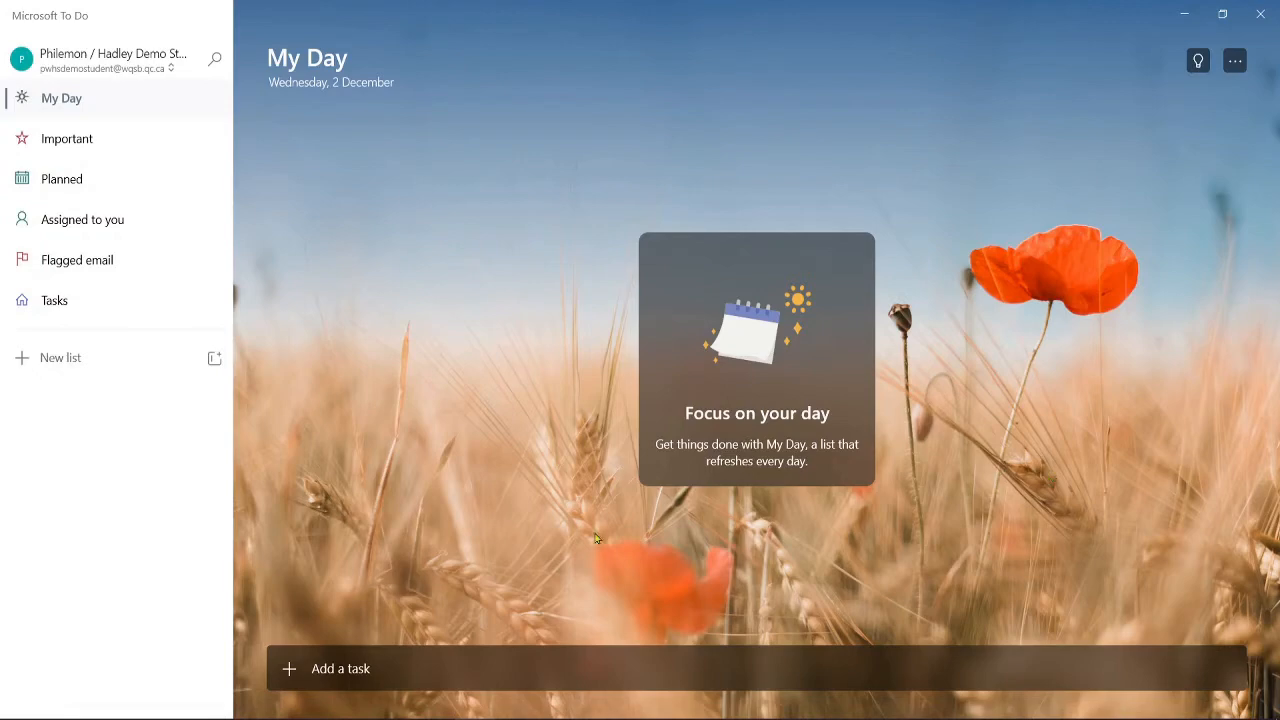
left_click(393, 660)
type("Finish coin")
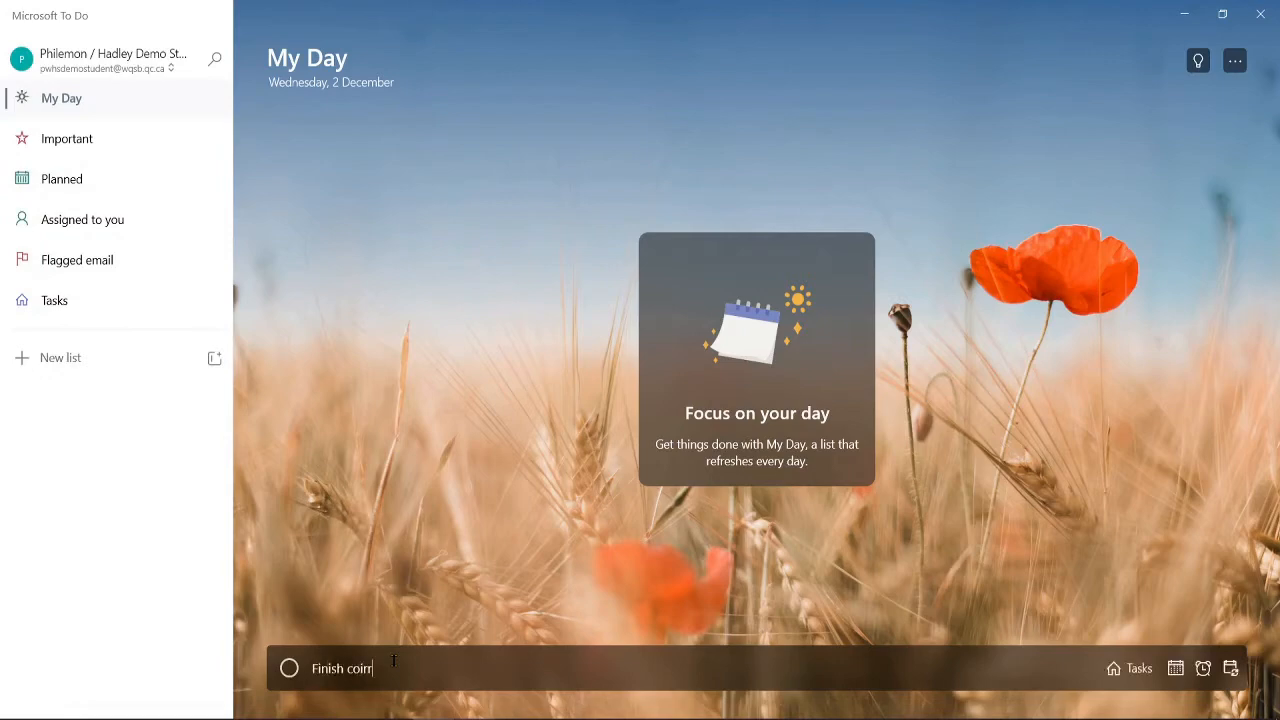
key("BackSpace")
key("BackSpace")
type("rrecting my situational problems")
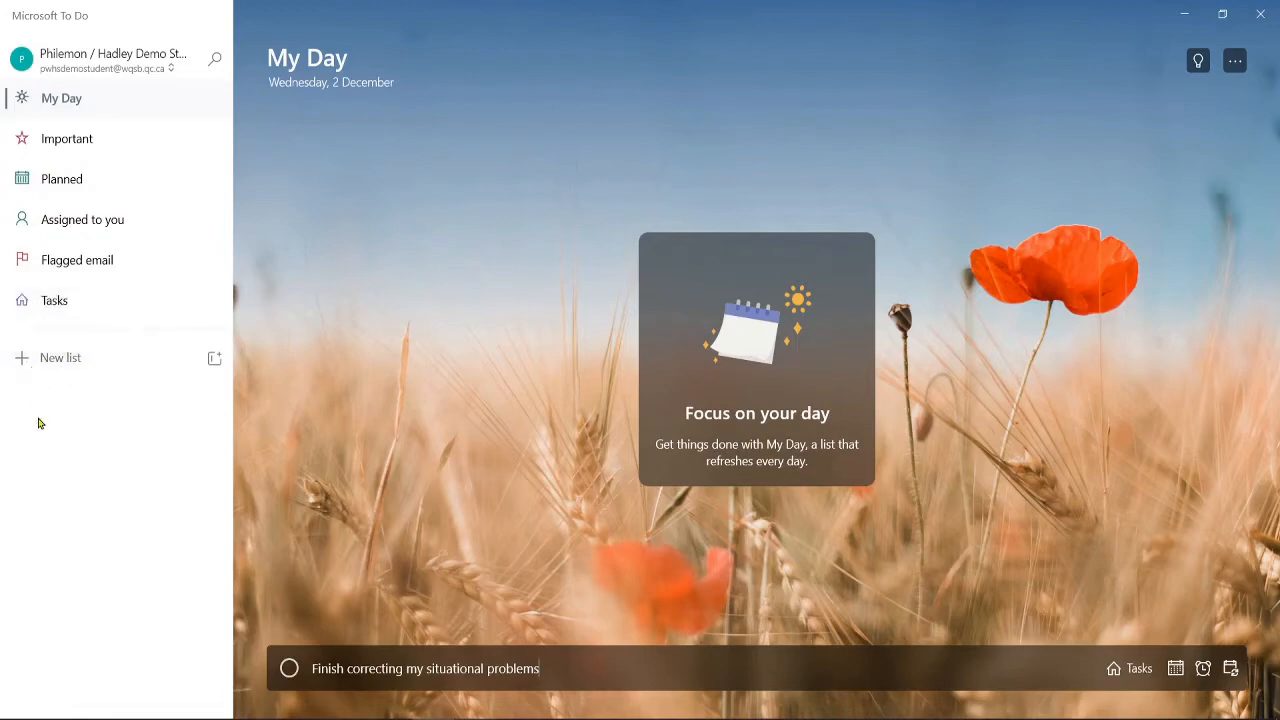
Step: Create a new list named 703
left_click(57, 364)
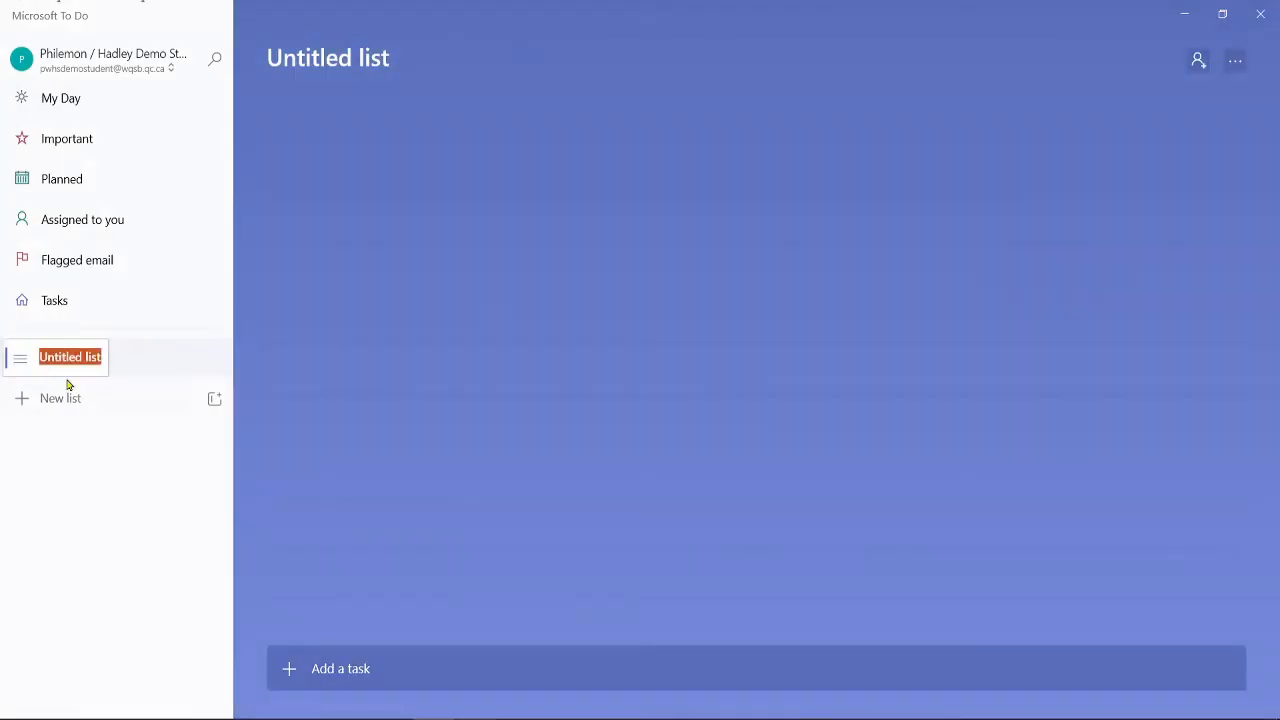
type("703")
key("Tab")
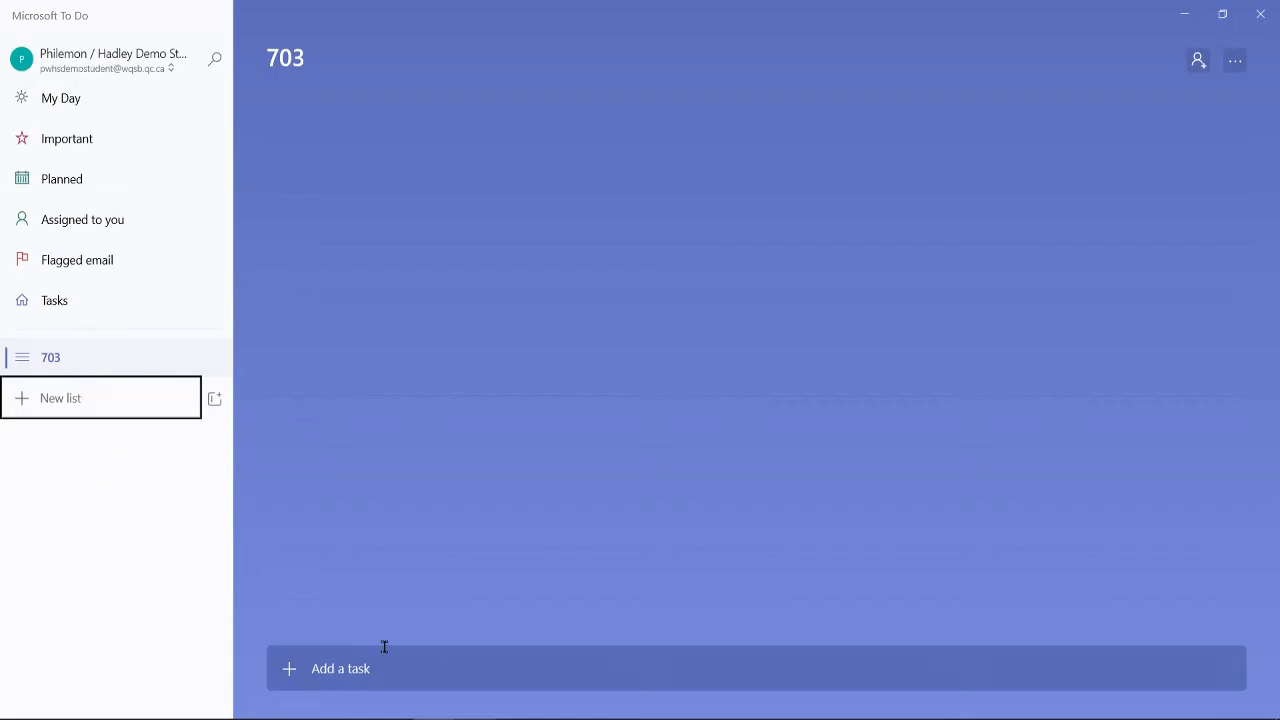
left_click(440, 670)
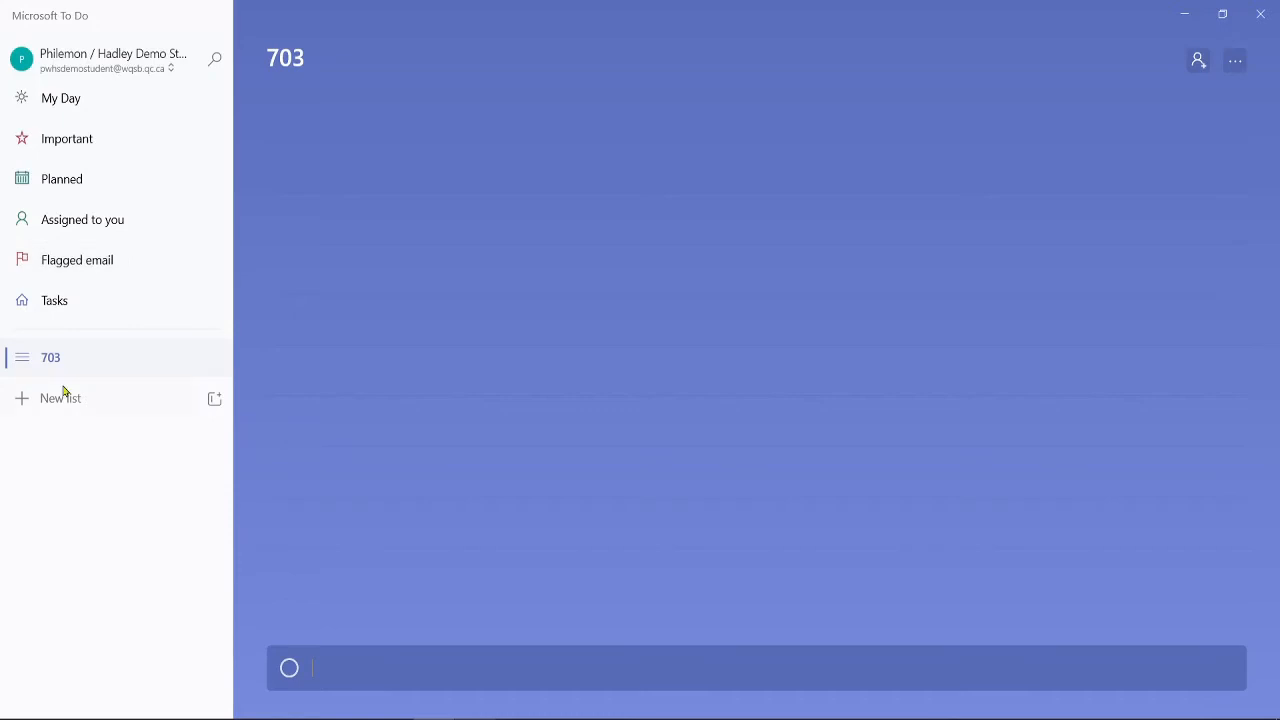
Step: Draft a new task in My Day titled "Finish correcting situational problems"
left_click(80, 95)
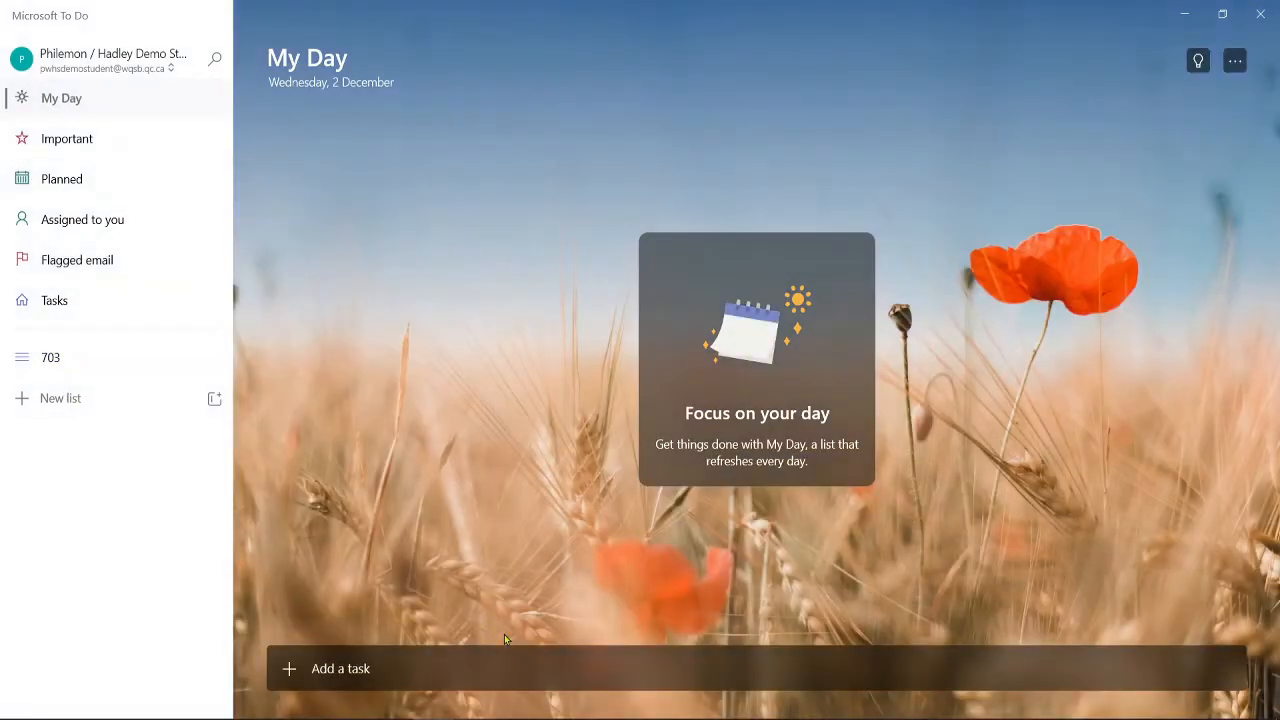
left_click(497, 658)
type("Finish correcting situational problems")
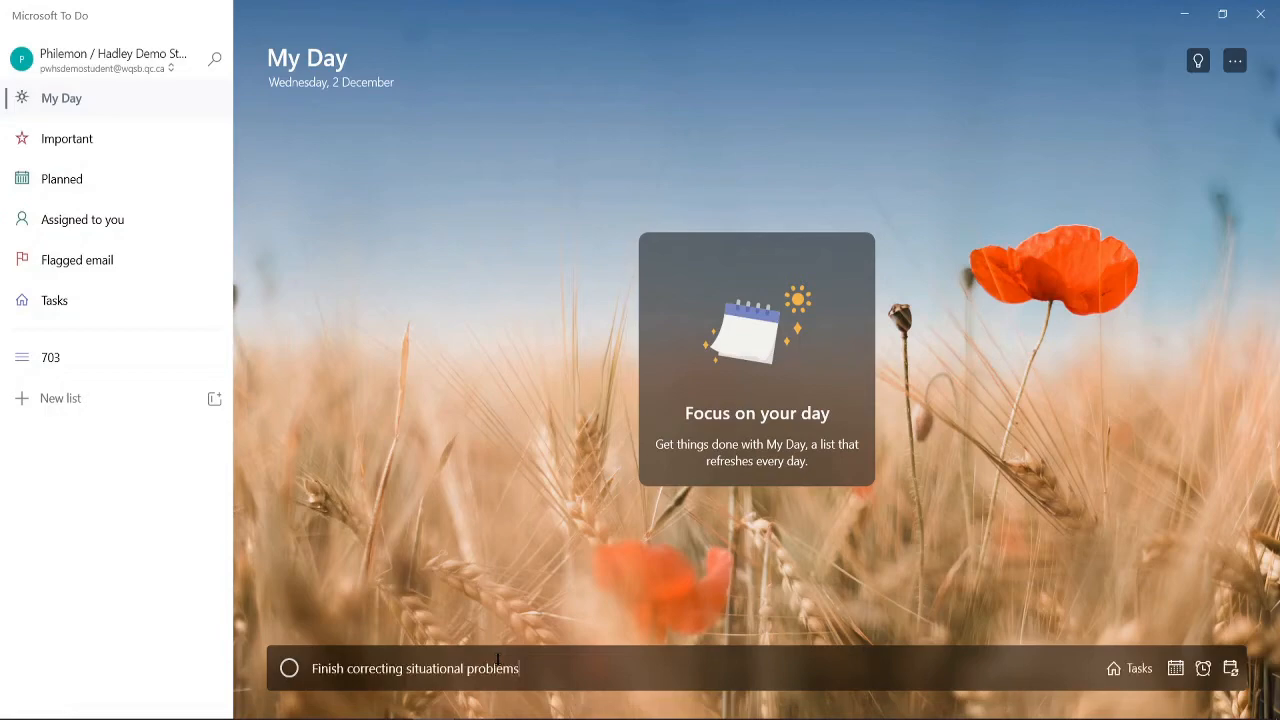
Step: Examine the list, due date, reminder and repeat options available for the drafted task
left_click(1130, 668)
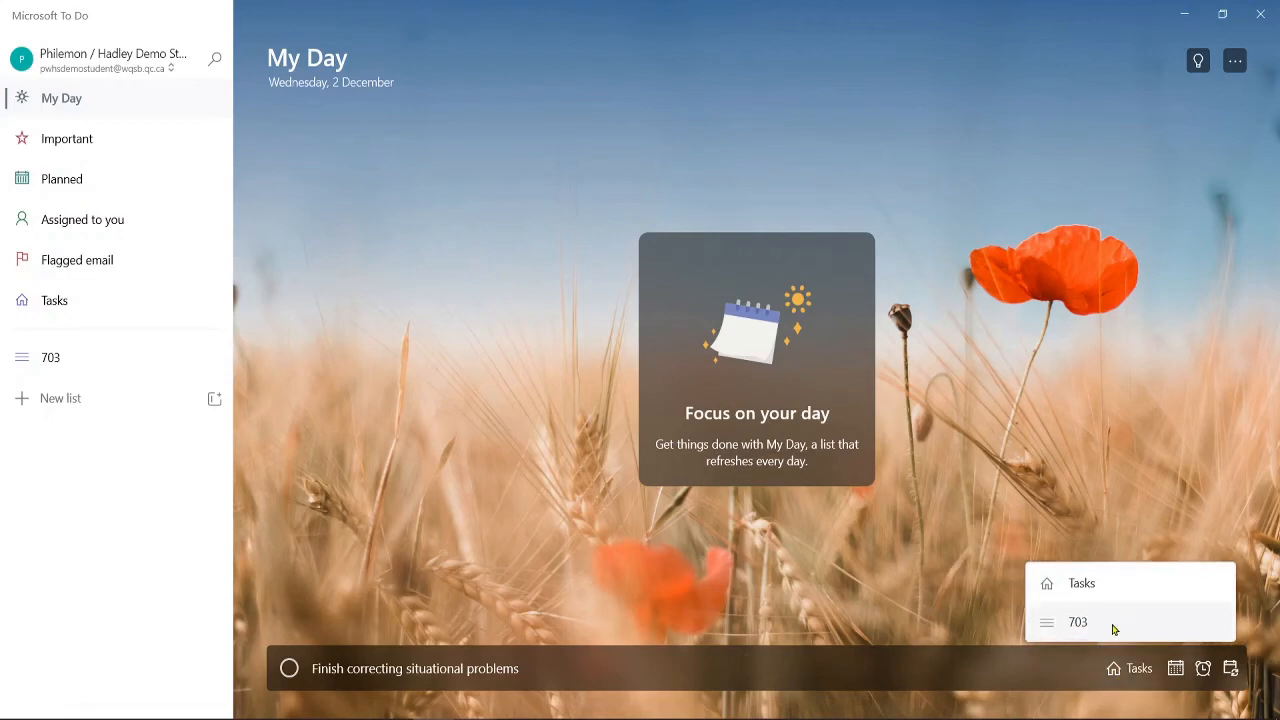
left_click(1175, 670)
left_click(1175, 670)
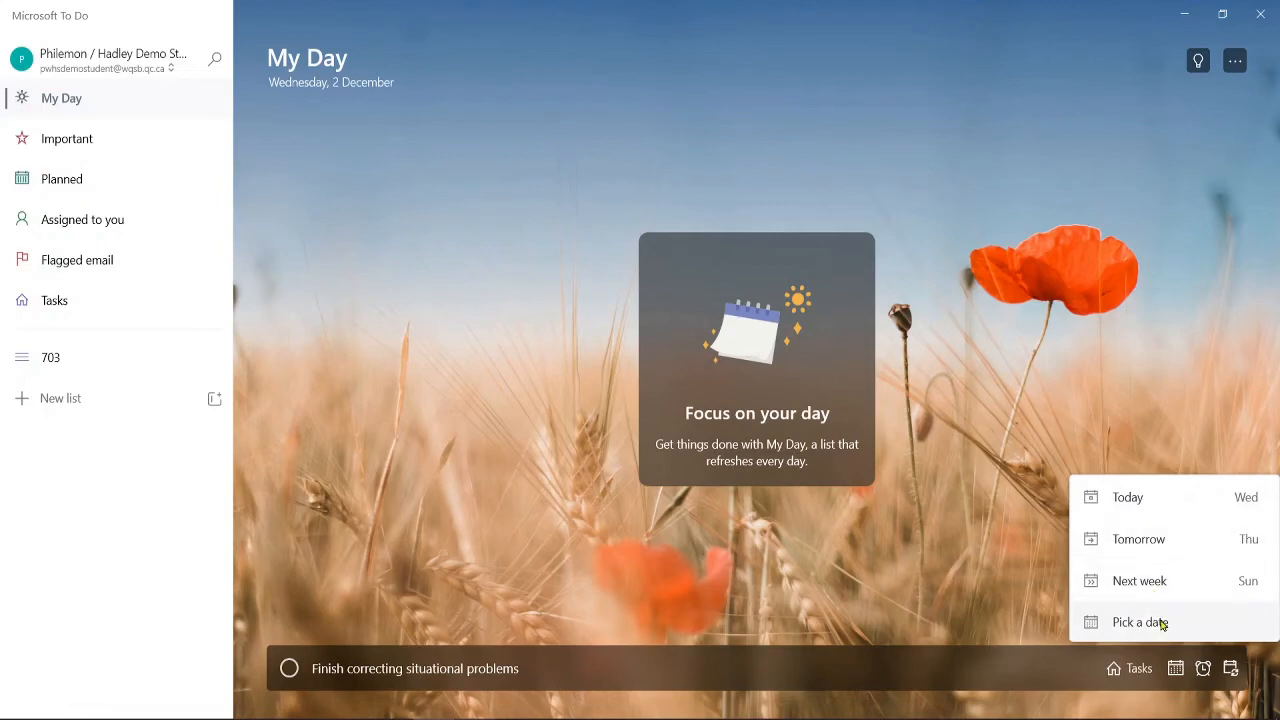
left_click(1204, 676)
left_click(1205, 676)
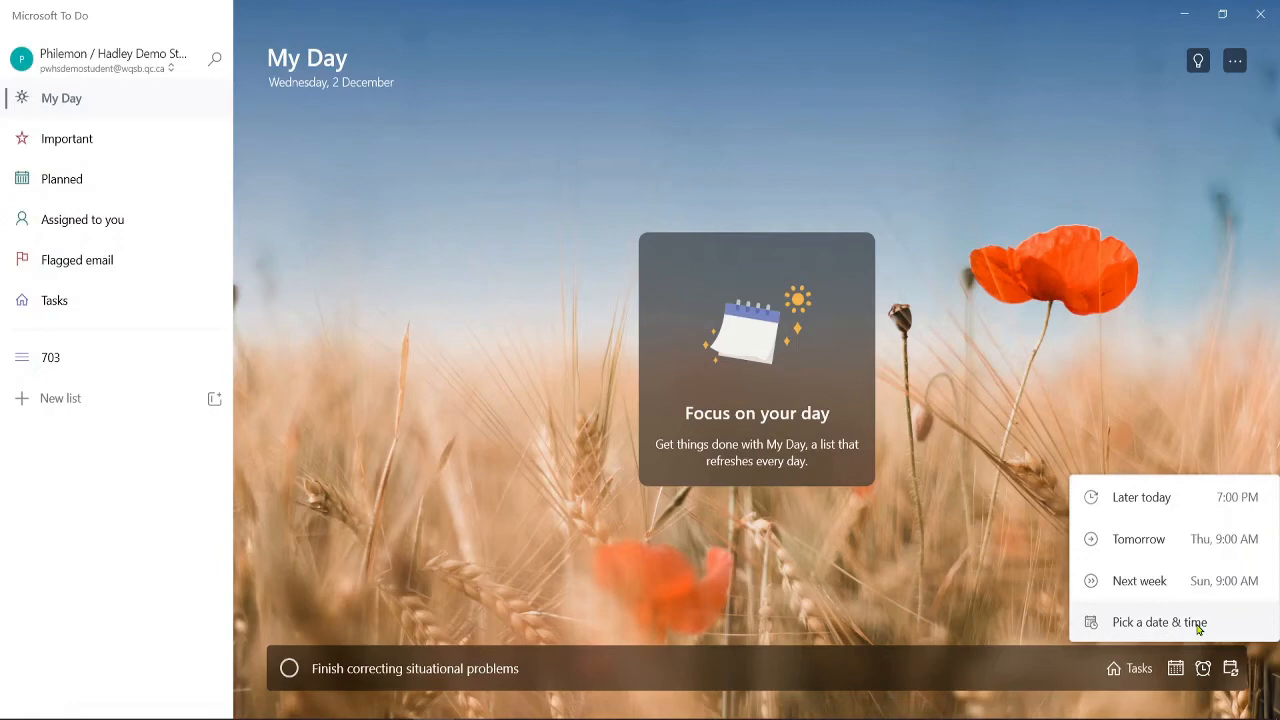
left_click(1232, 674)
left_click(1232, 674)
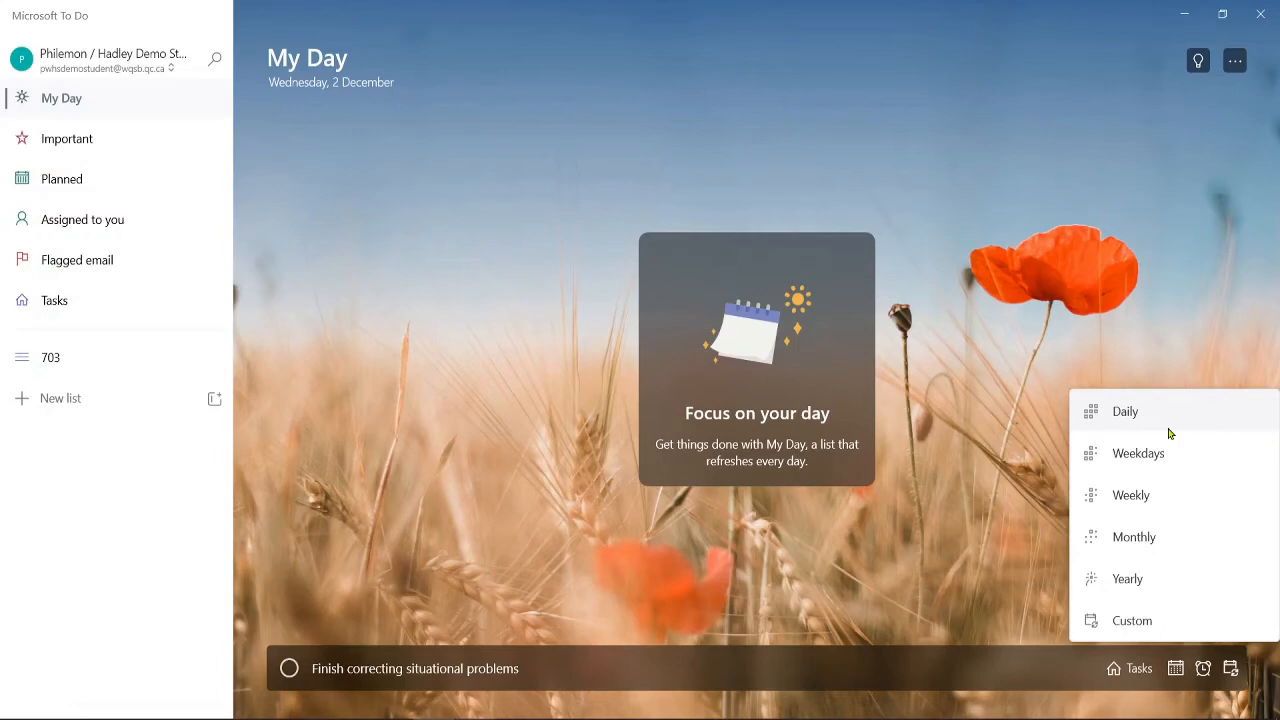
Step: Add the drafted task to My Day and open its details
left_click(550, 679)
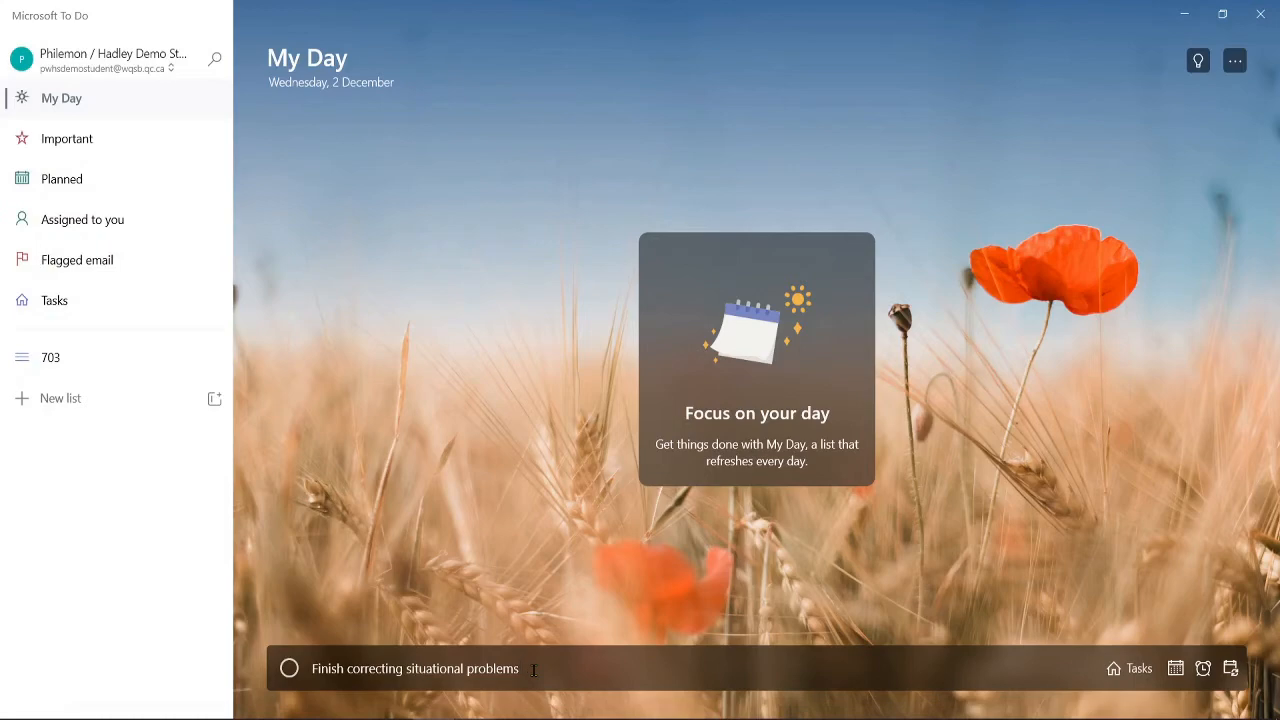
key("Return")
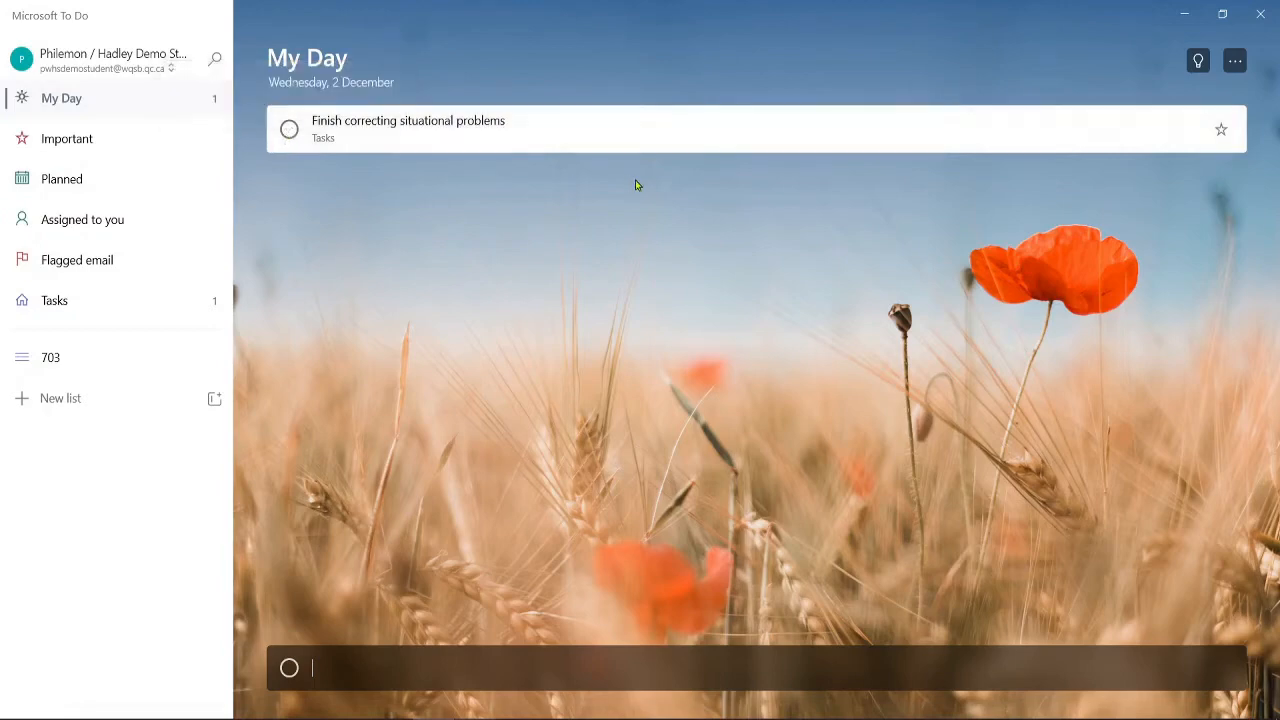
left_click(541, 141)
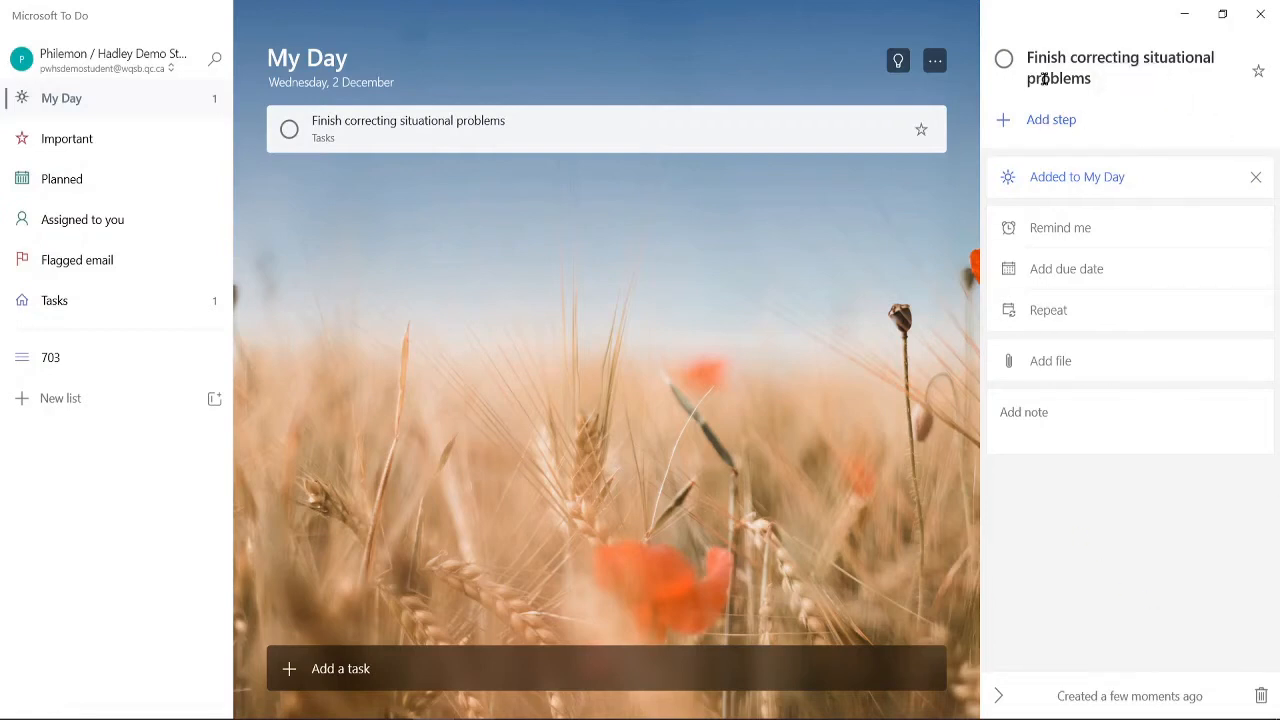
left_click(1106, 80)
type("fefe")
key("BackSpace")
key("BackSpace")
key("BackSpace")
key("BackSpace")
key("BackSpace")
Step: Add the steps 703, 707, 708 and 710 to the situational problems task and close its details
left_click(1022, 127)
type("703")
key("Return")
type("707")
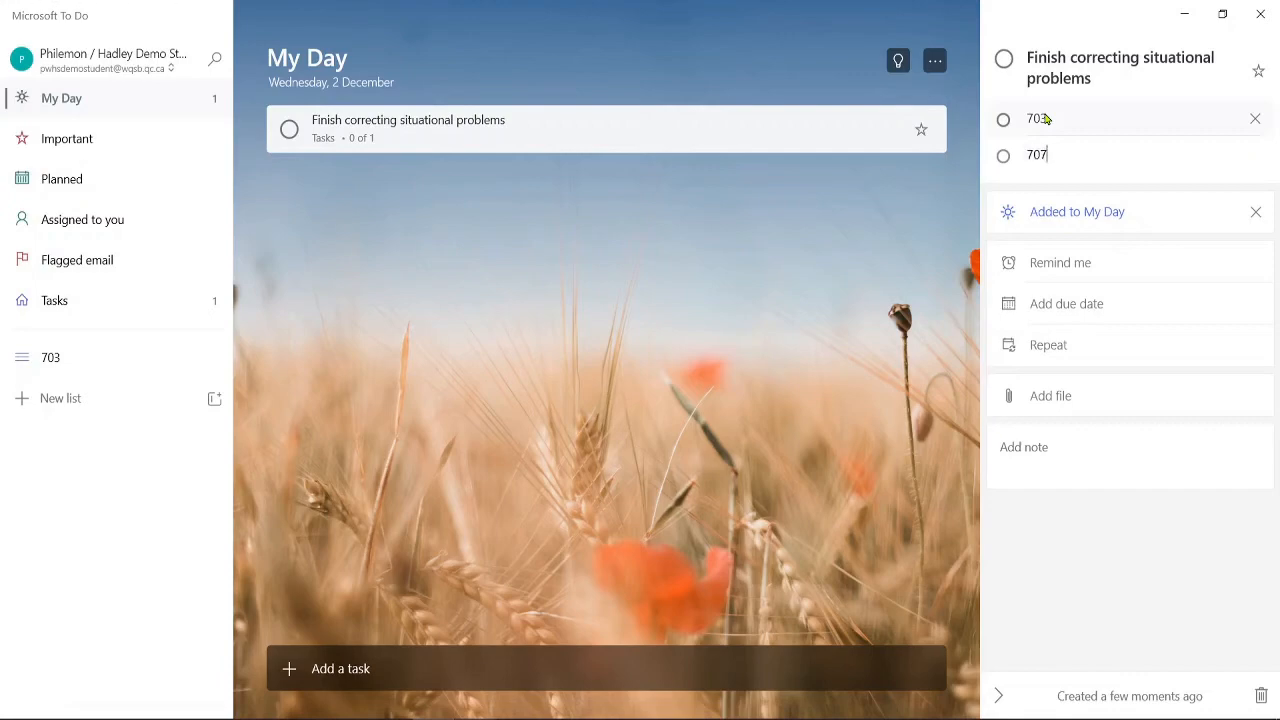
key("Return")
type("708")
key("Return")
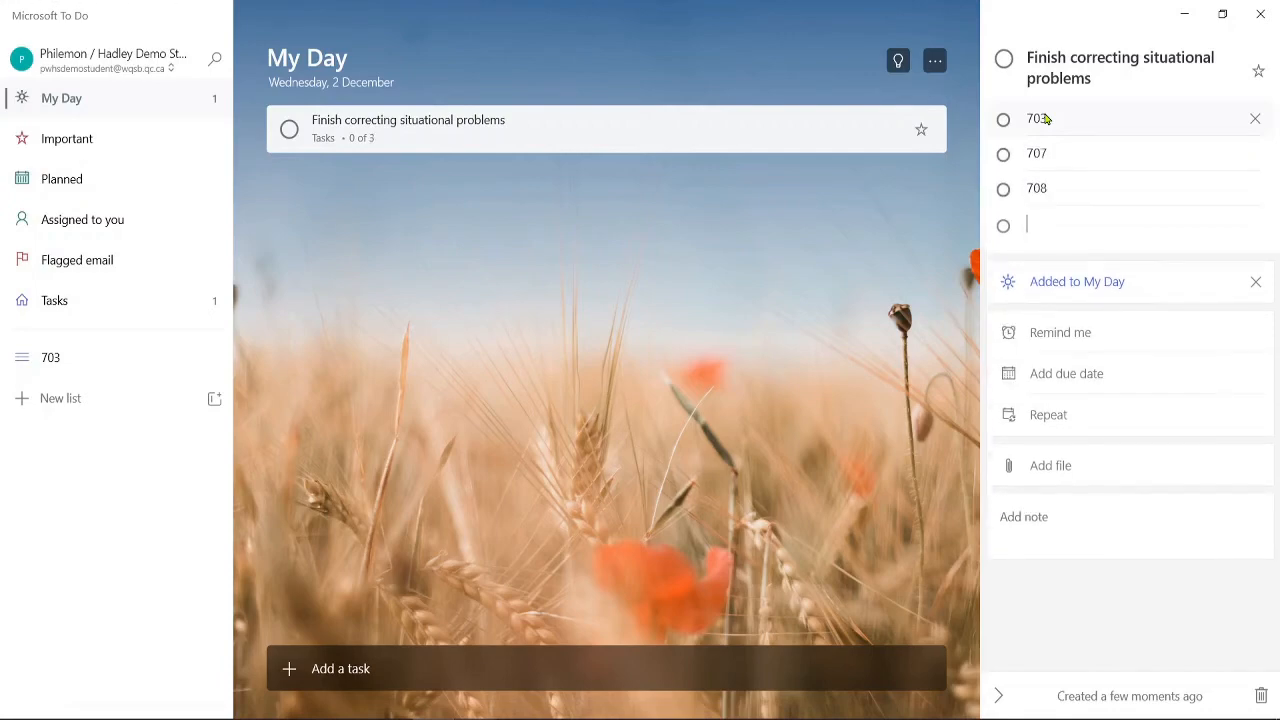
type("710")
key("Return")
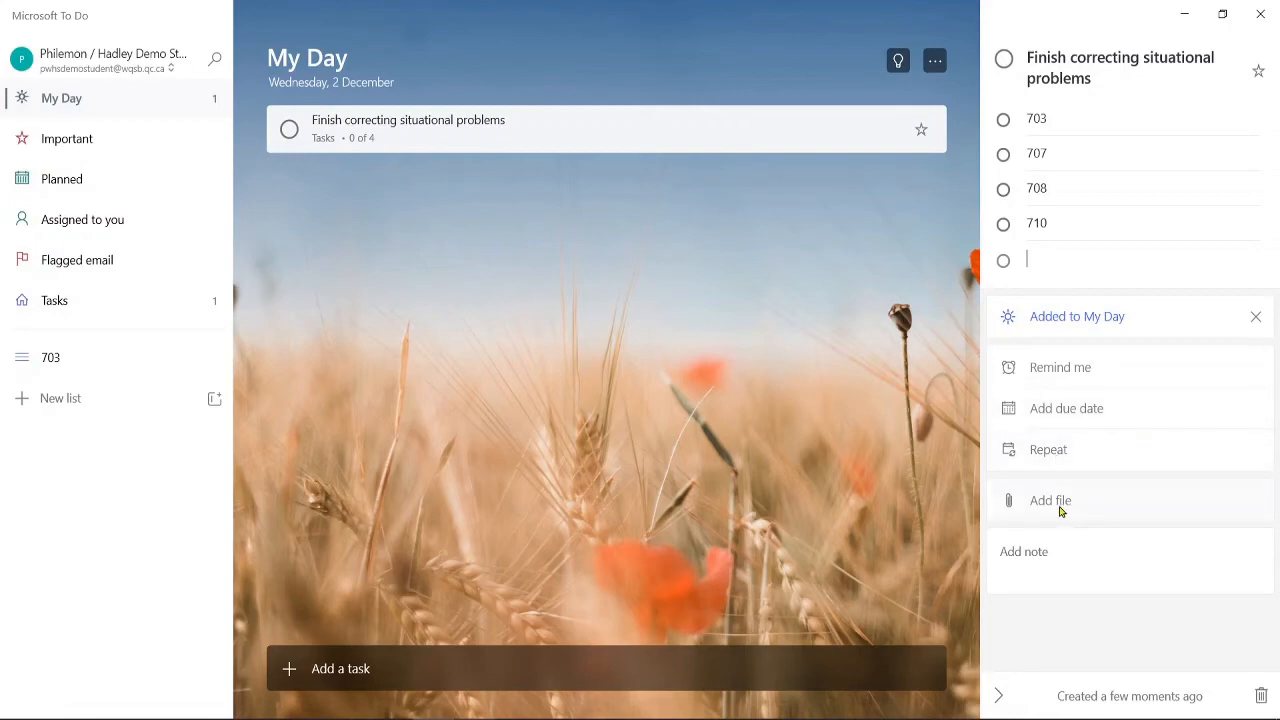
left_click(1064, 566)
left_click(694, 377)
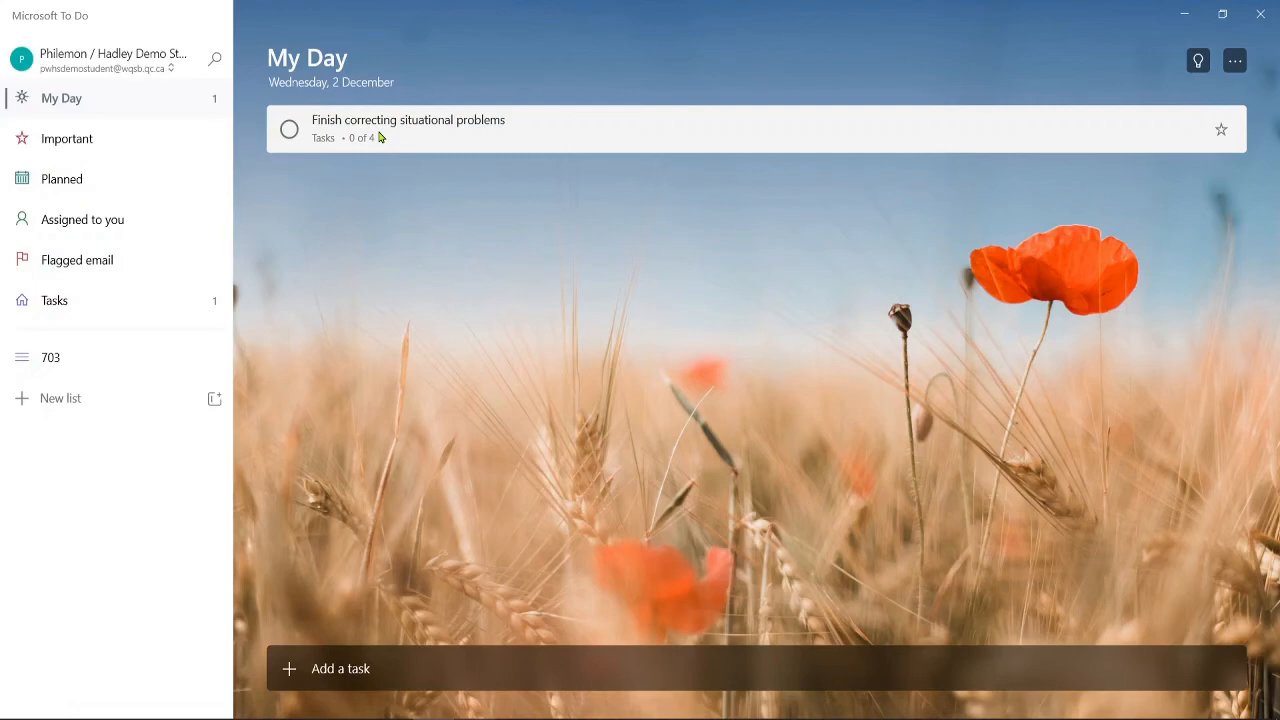
Step: Add the tasks "Rearrange desks in 707", "Email Parent re: detention", "Email parent re: suspension" and "Email principal re: time off" to My Day
left_click(395, 668)
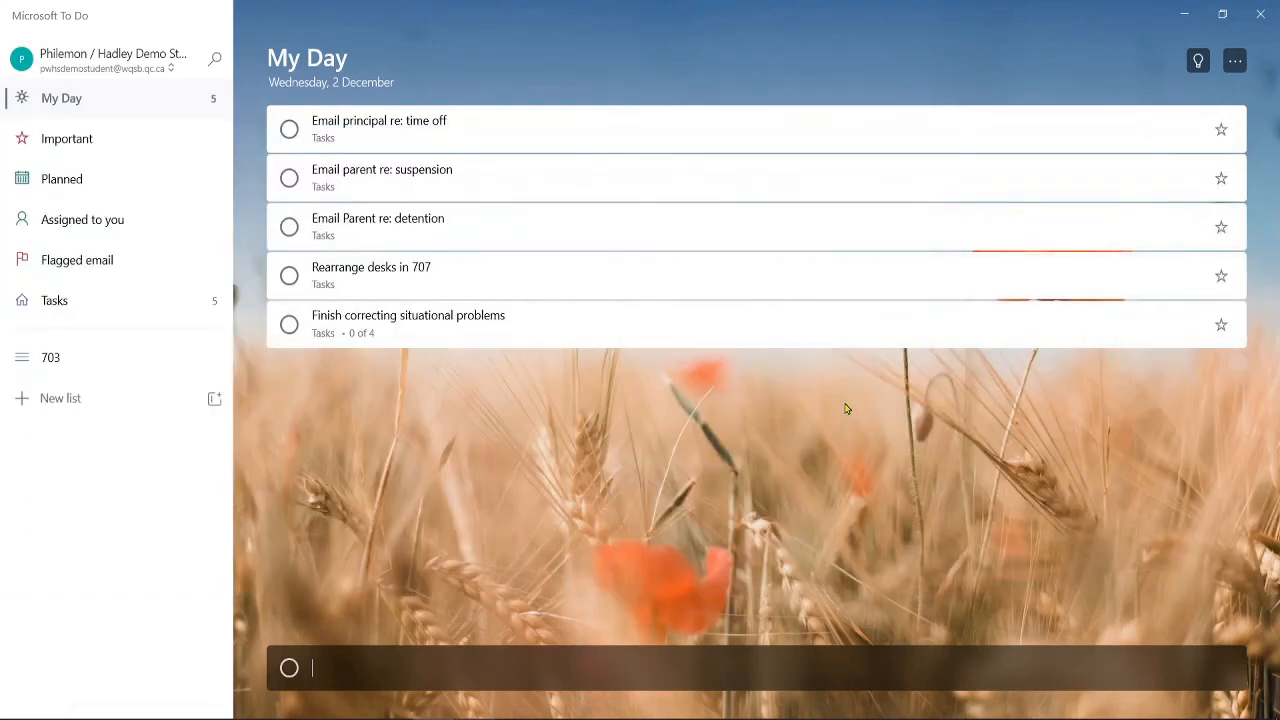
Step: Mark the tasks "Email principal re: time off" and "Finish correcting situational problems" as important
left_click(1221, 131)
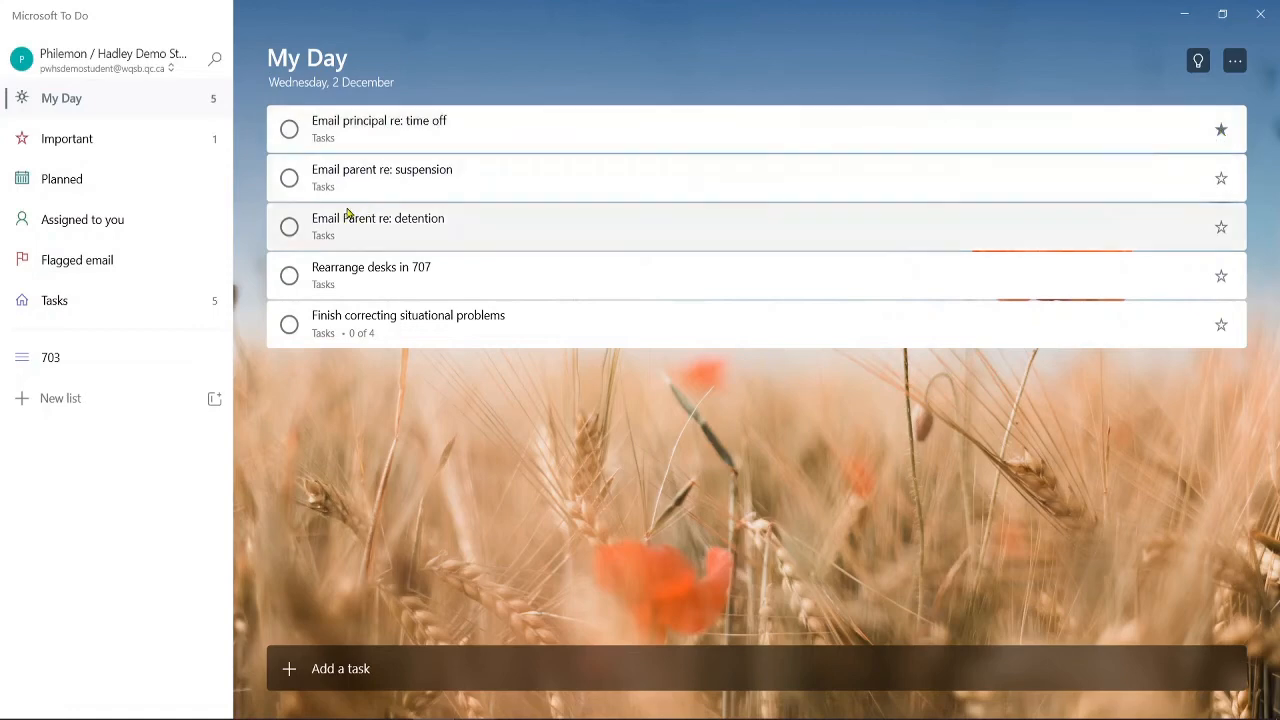
left_click(106, 142)
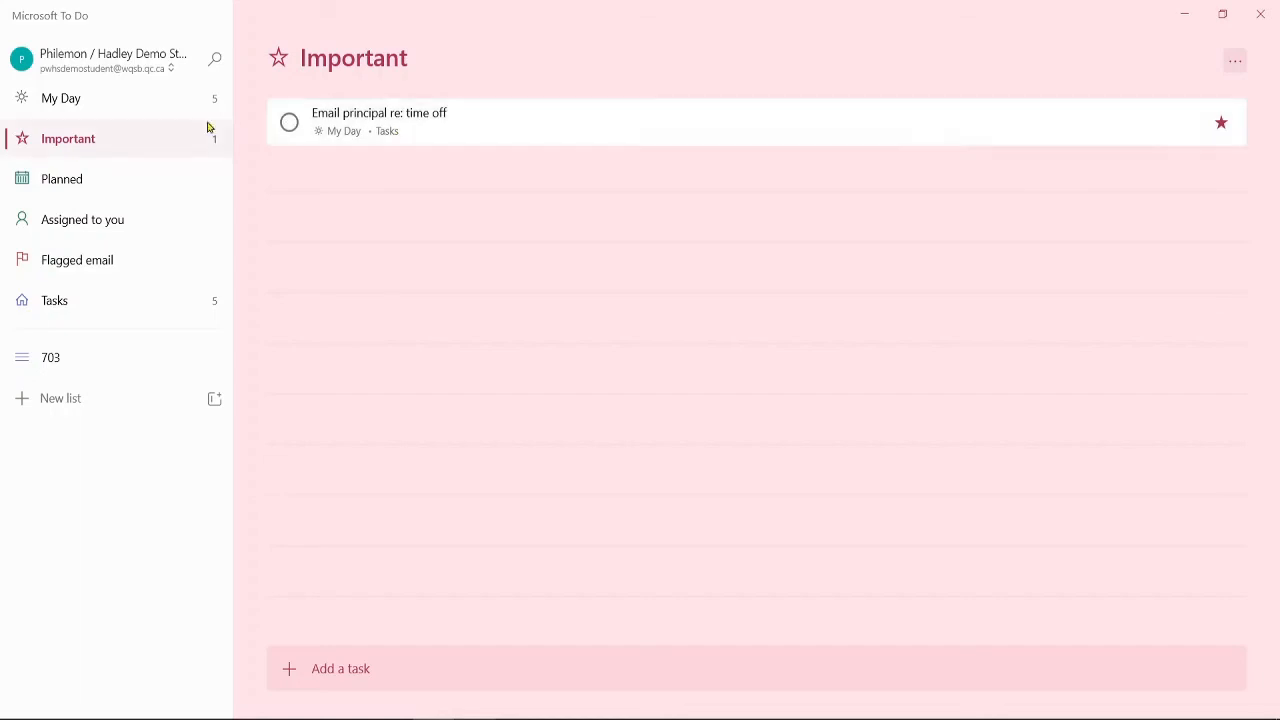
left_click(110, 104)
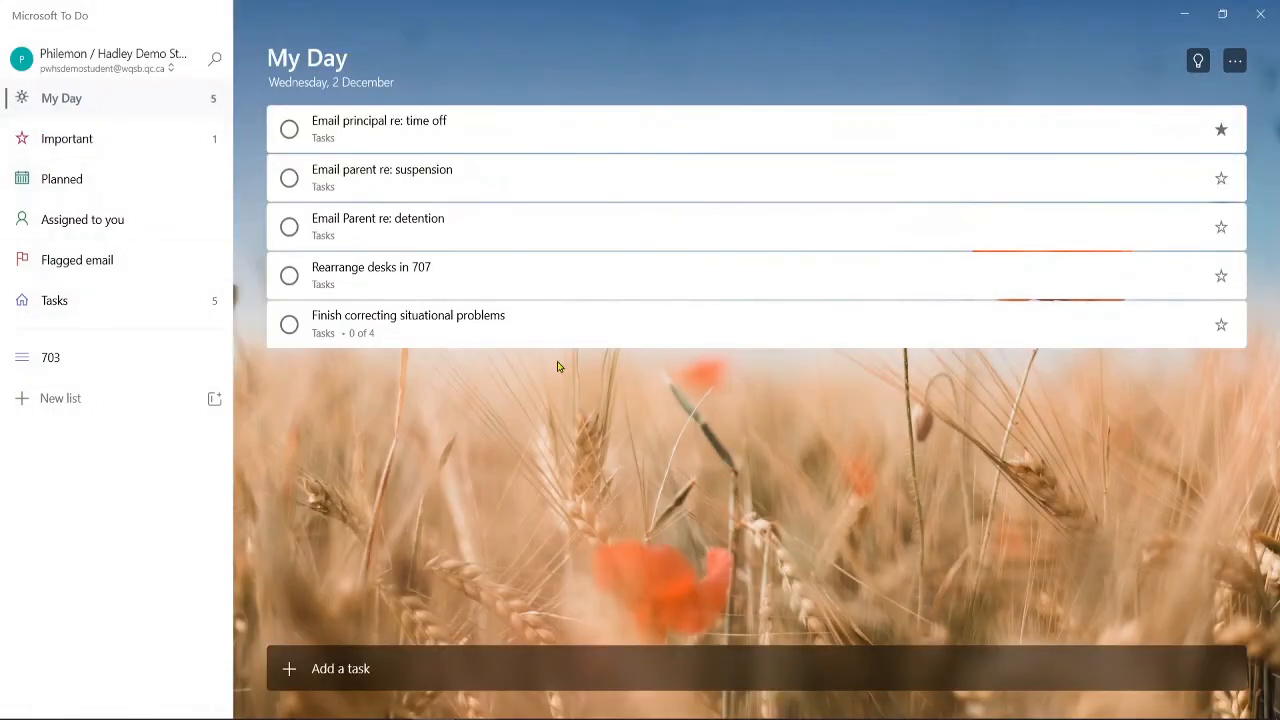
left_click(1222, 327)
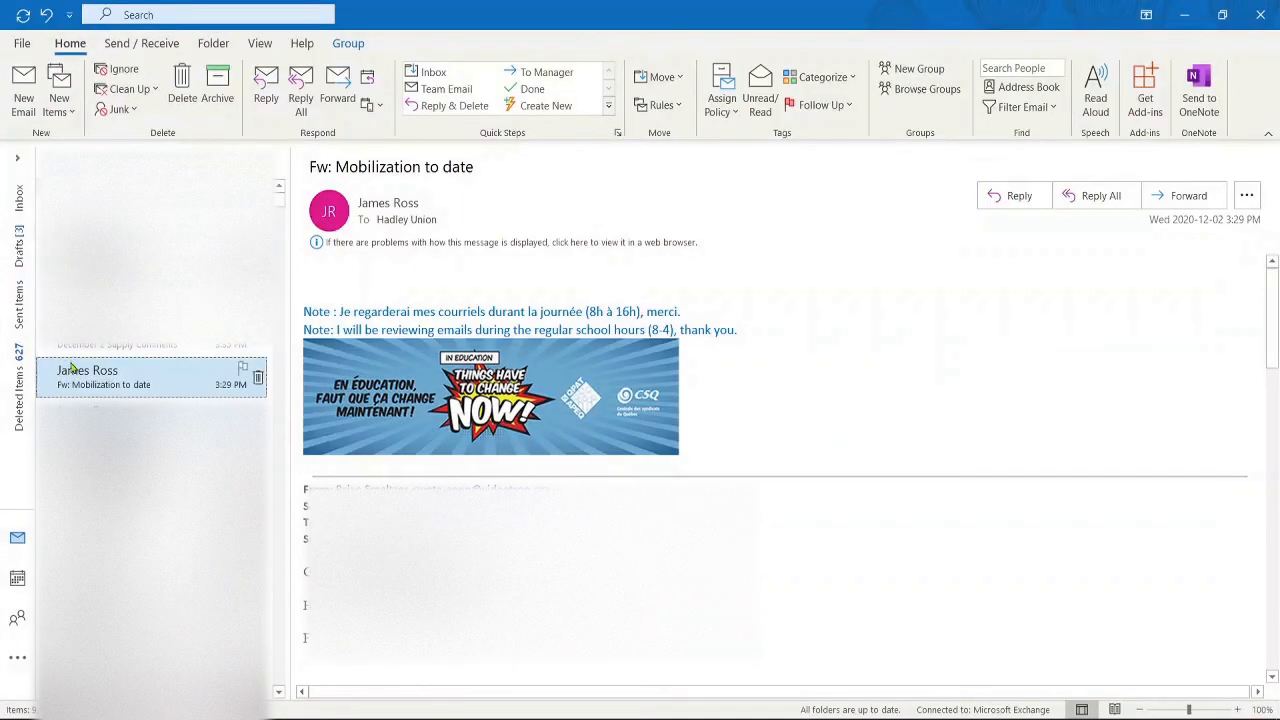
Step: Flag the email "Fw: Mobilization to date" for follow-up in Outlook and return to Microsoft To Do
left_click(243, 370)
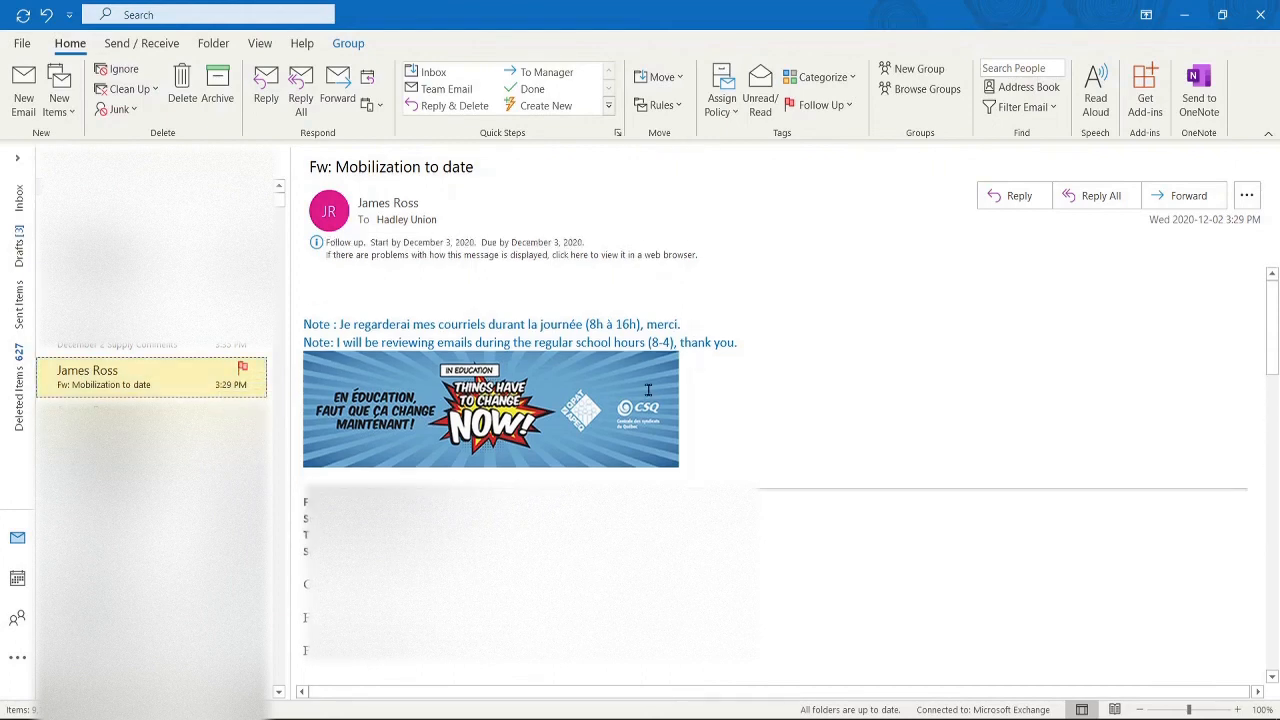
left_click(1189, 20)
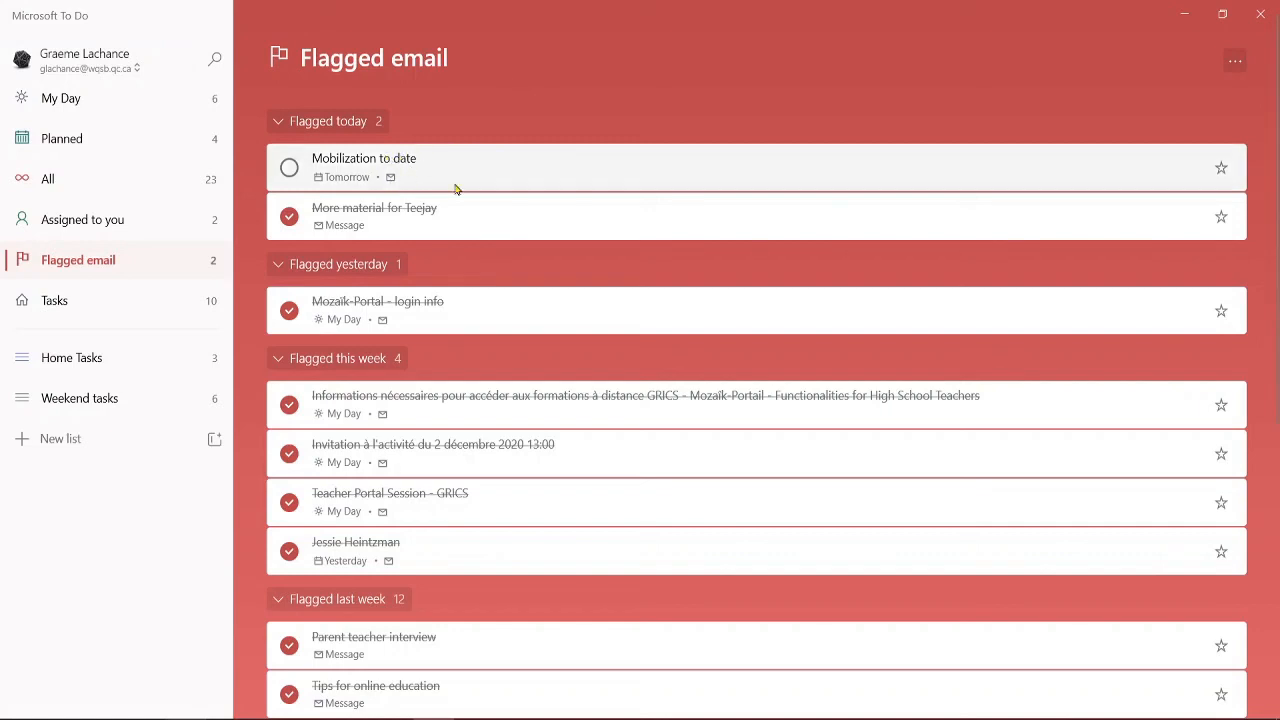
Step: Add the flagged email task "Mobilization to date" to My Day and view it in the My Day list
left_click(493, 186)
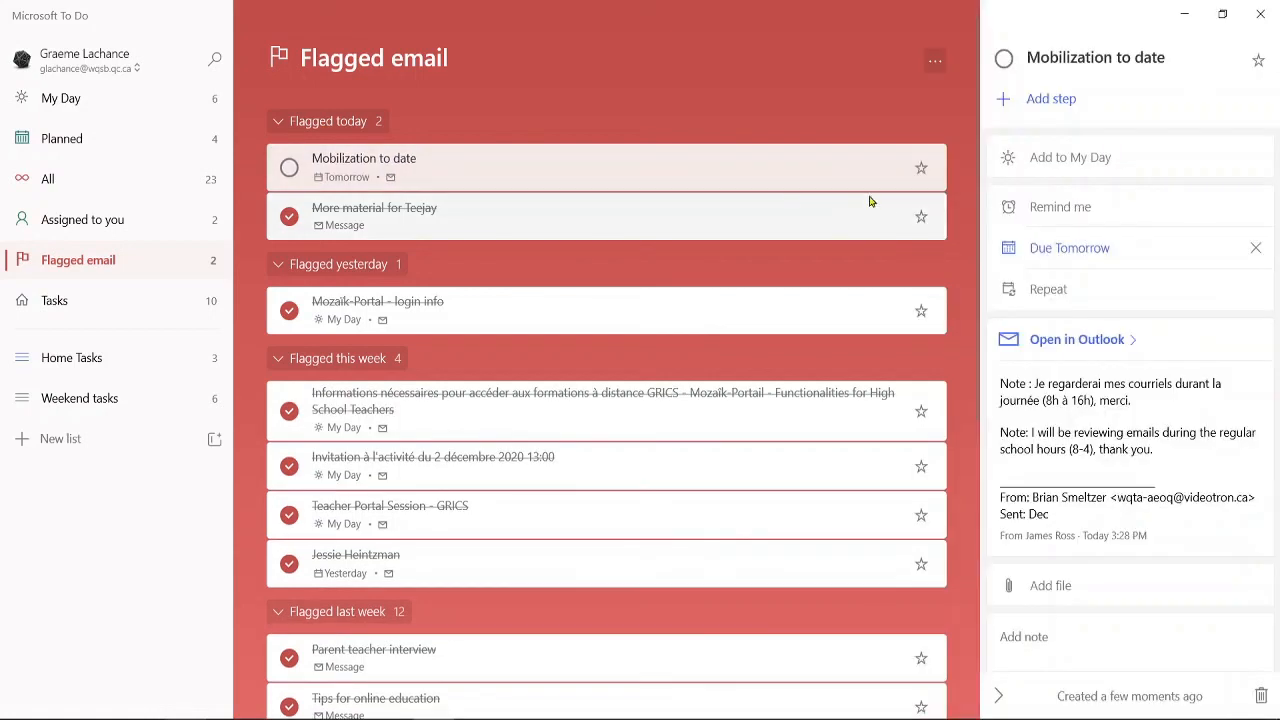
left_click(1104, 165)
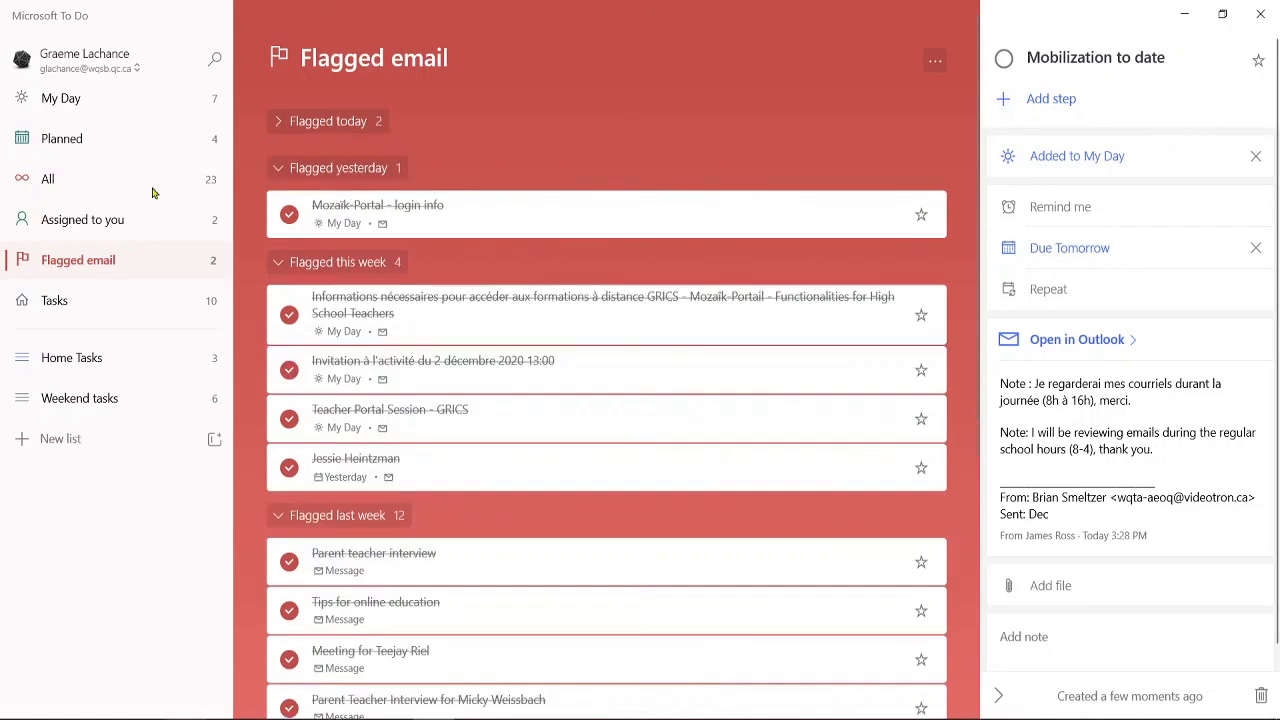
left_click(130, 100)
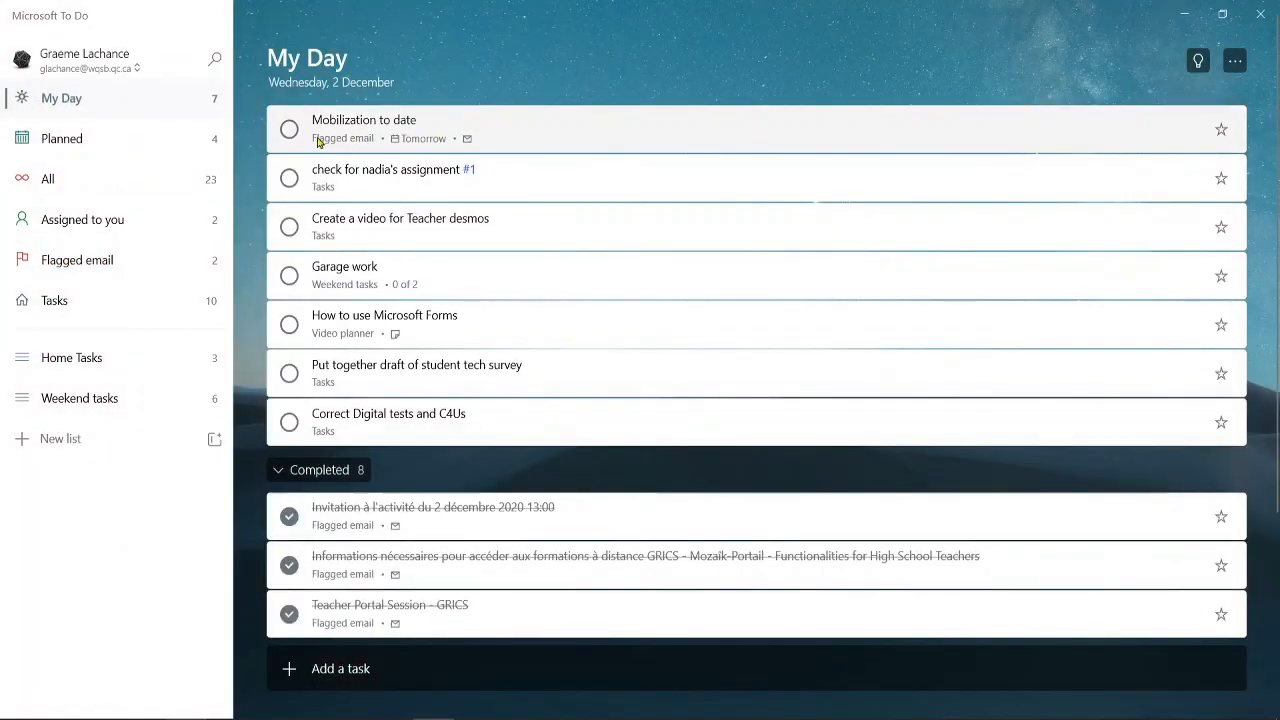
left_click(1183, 15)
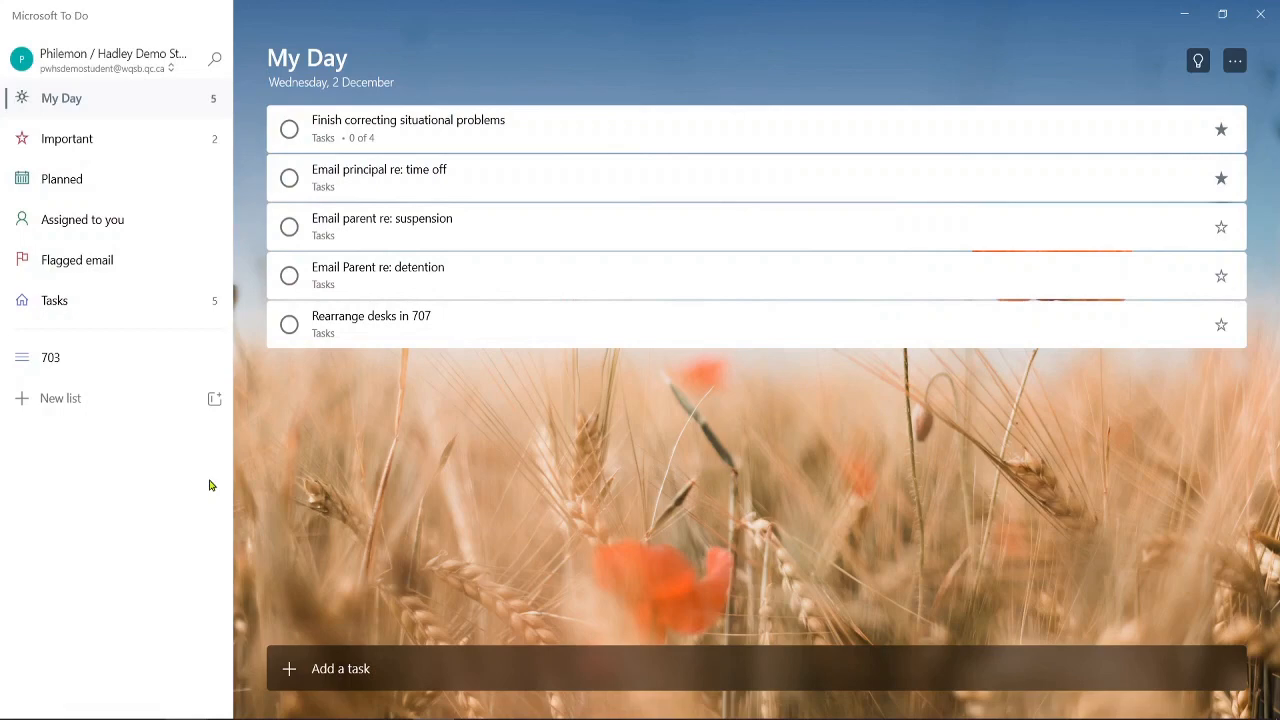
Step: Show the tasks under Assigned to you in the demo student account
left_click(88, 226)
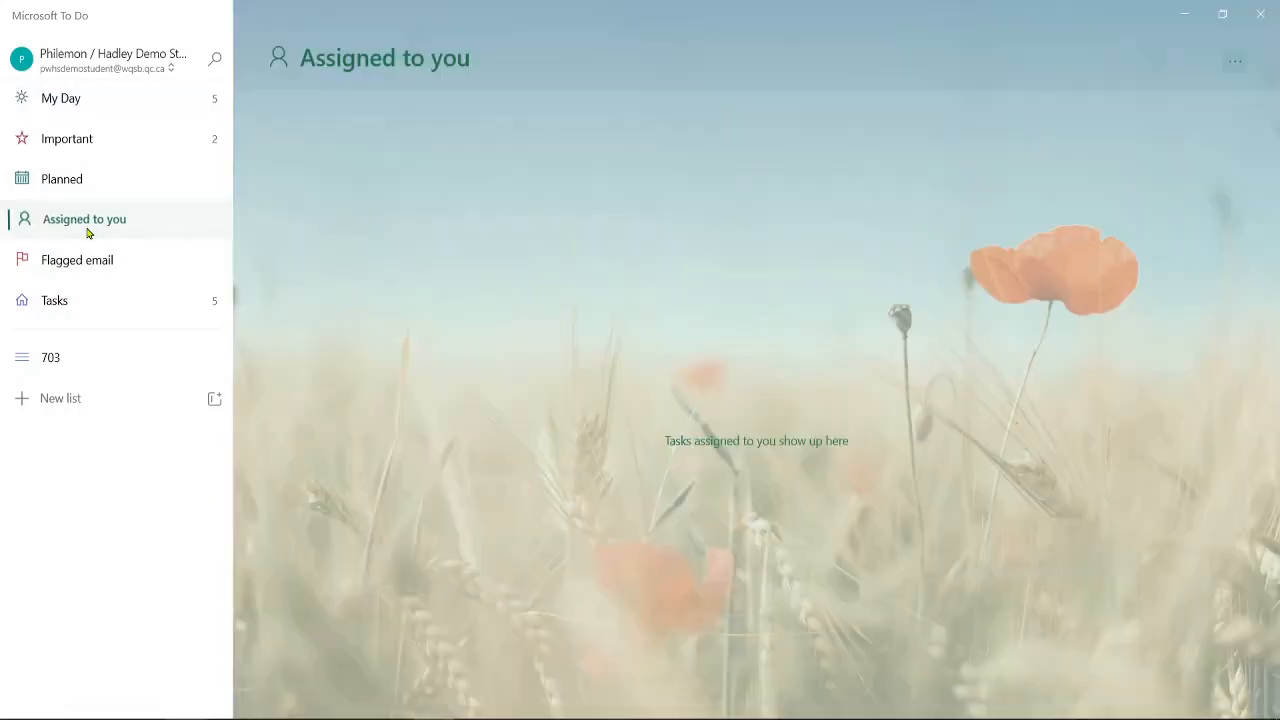